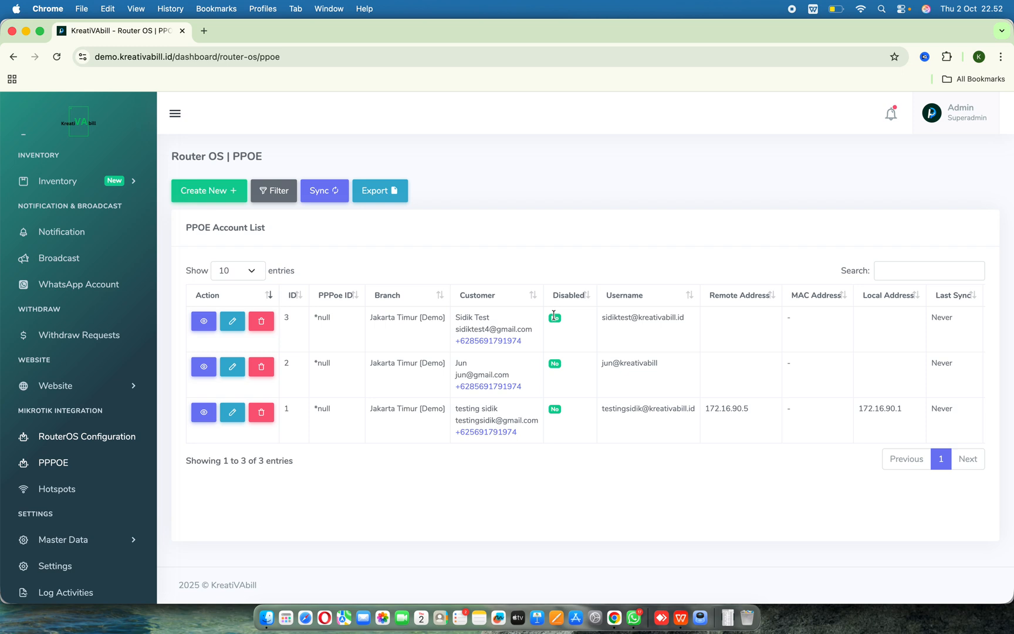
# - Isolate the PPPoE accounts with IDs 3 and 2, confirming ISOLIR for each
pyautogui.click(554, 317)
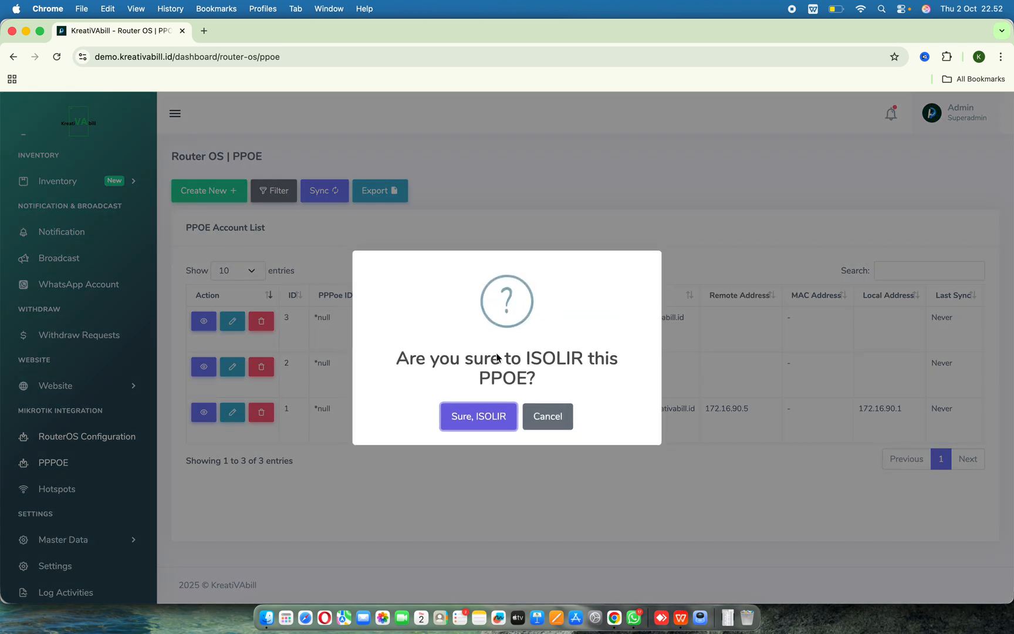
pyautogui.click(501, 419)
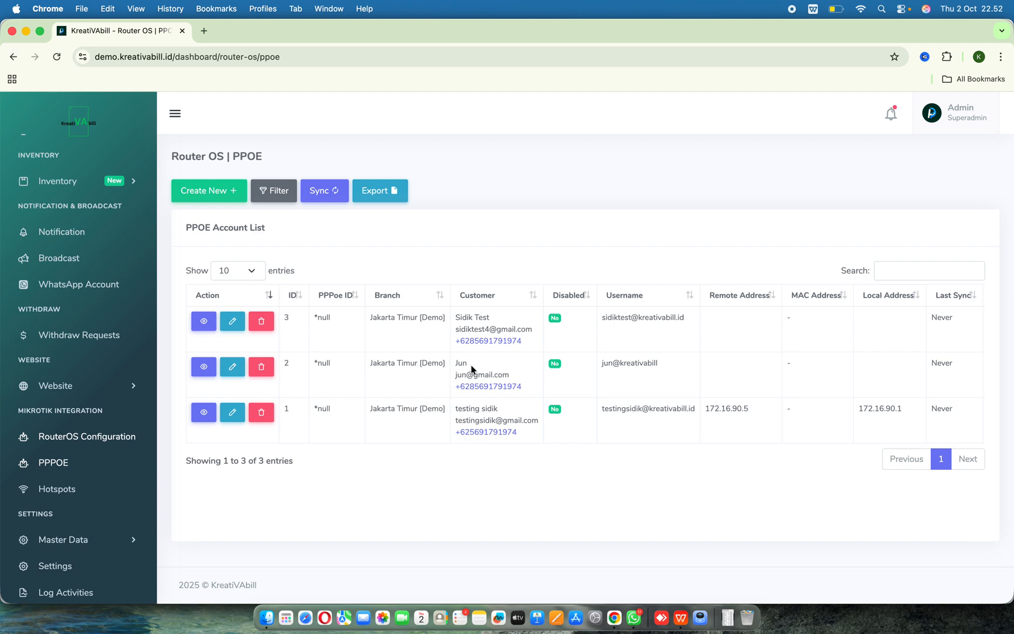
pyautogui.click(555, 364)
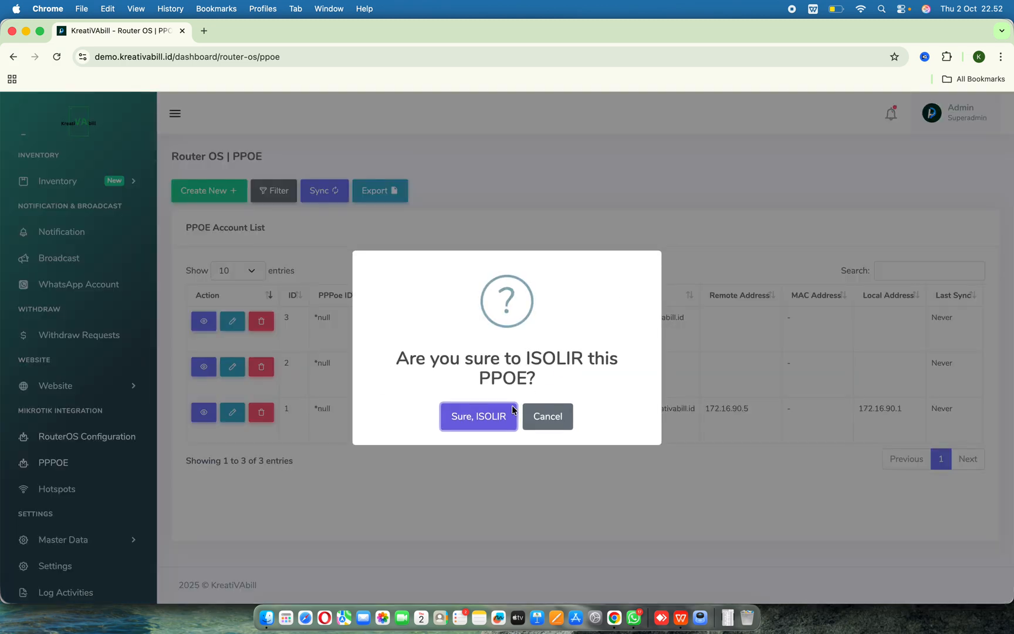
pyautogui.click(492, 417)
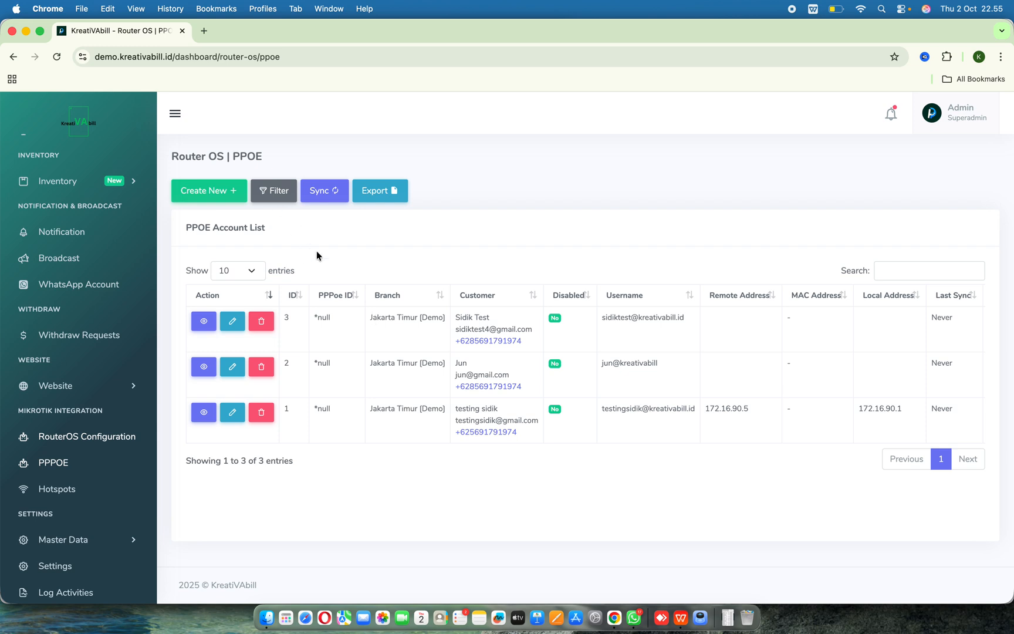
# - Open the Create PPOE form and select the Jaktim-Cibubur RouterOS
pyautogui.click(206, 192)
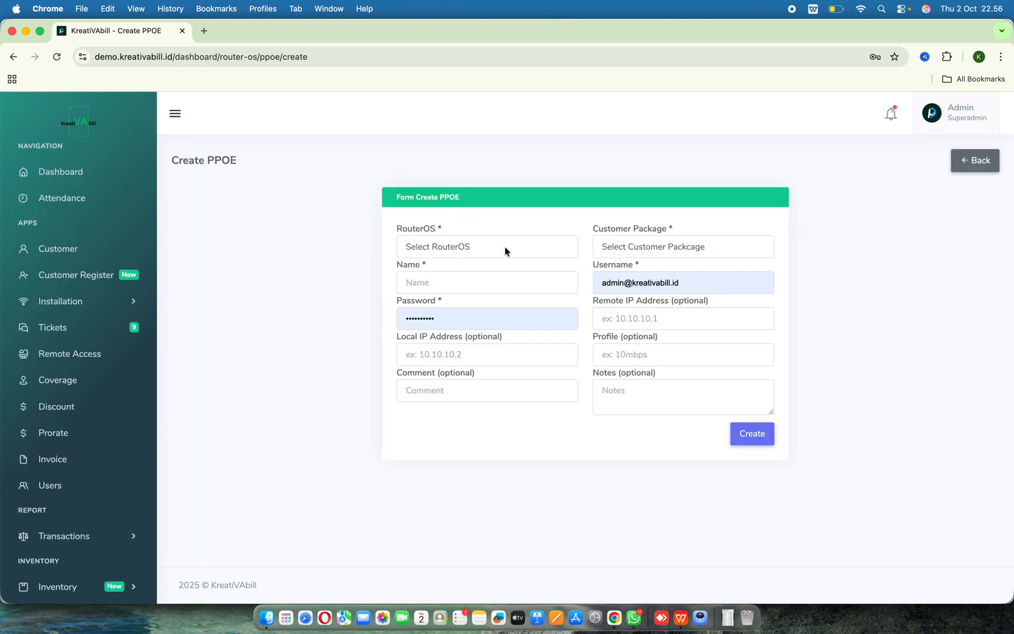
pyautogui.click(967, 166)
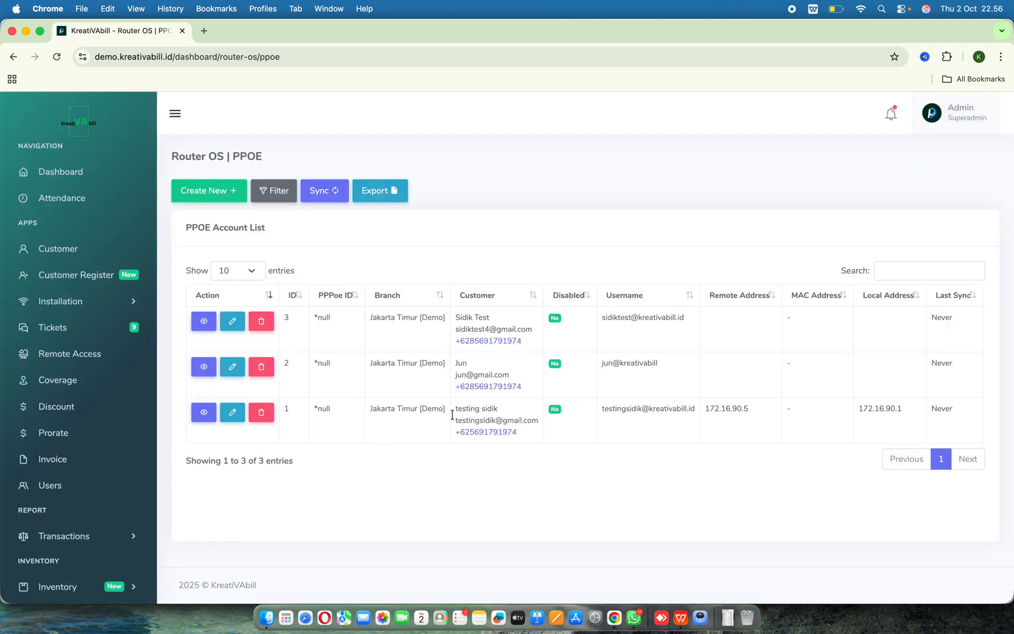
pyautogui.click(205, 195)
pyautogui.click(524, 245)
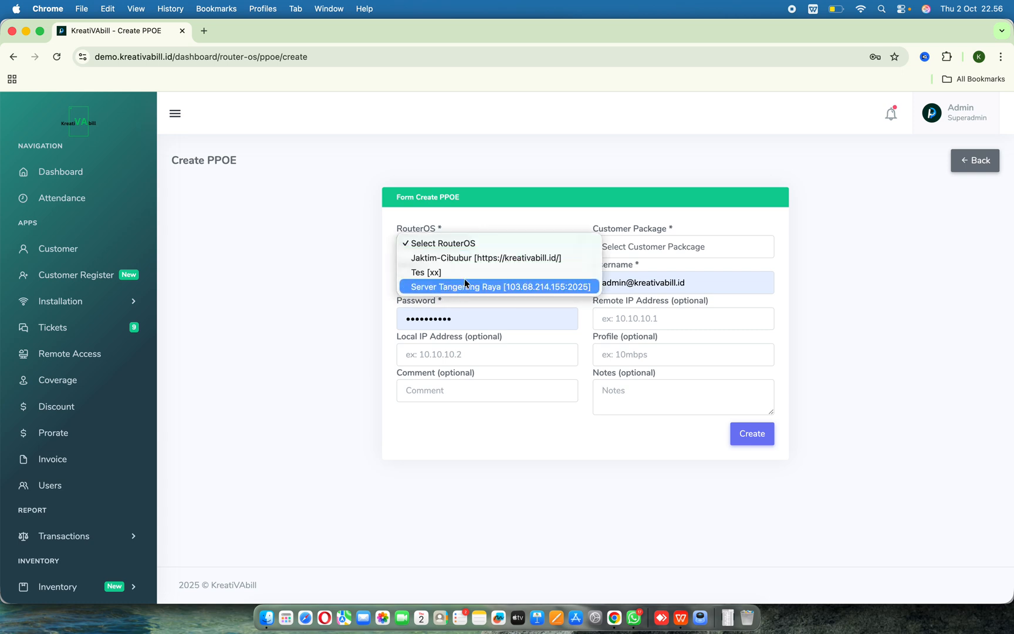
pyautogui.click(491, 259)
# - Search the customer package list for 'jor' and select the matching customer's Paket Internet 10Mbps package
pyautogui.click(644, 249)
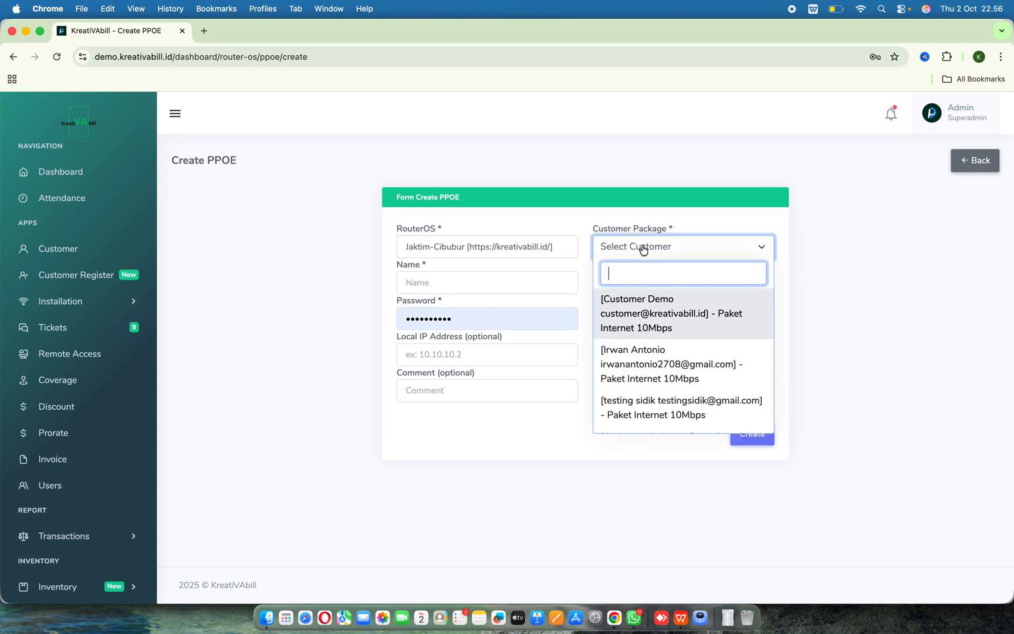
pyautogui.write('jor')
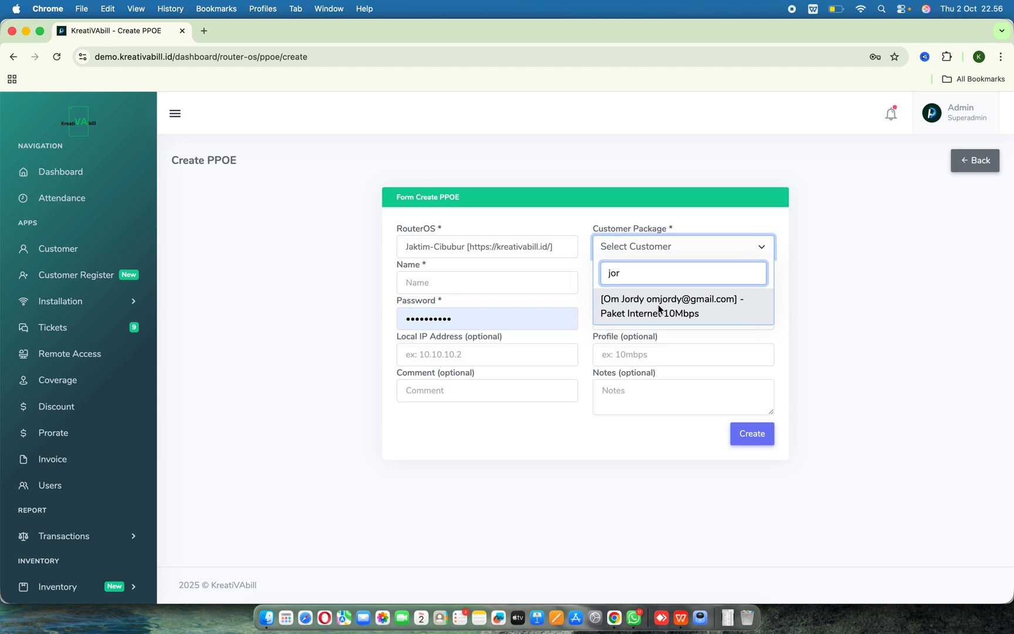
pyautogui.click(660, 309)
pyautogui.click(516, 282)
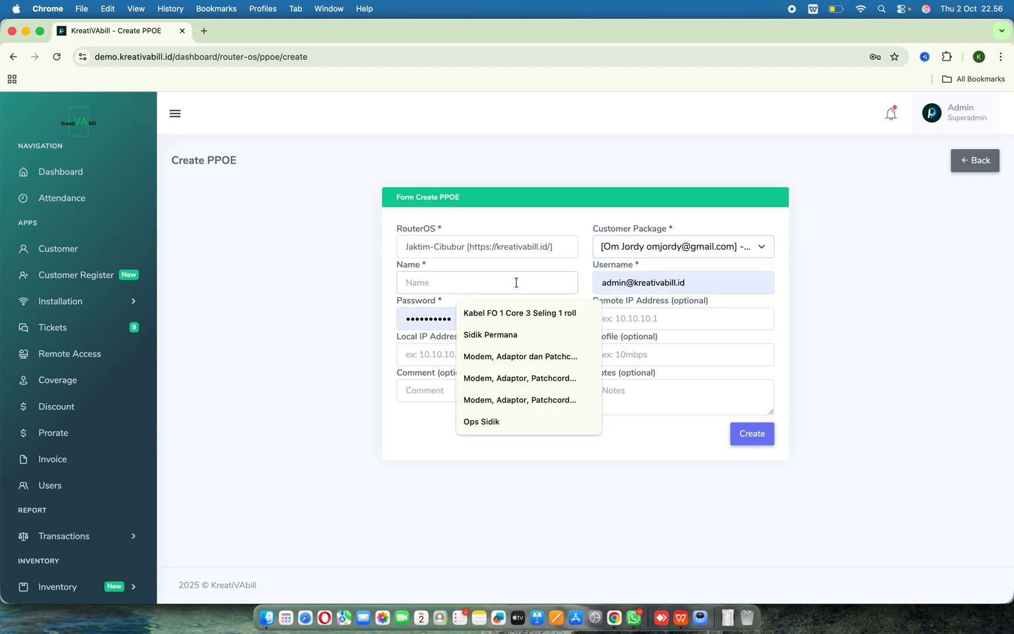
pyautogui.write('Jo')
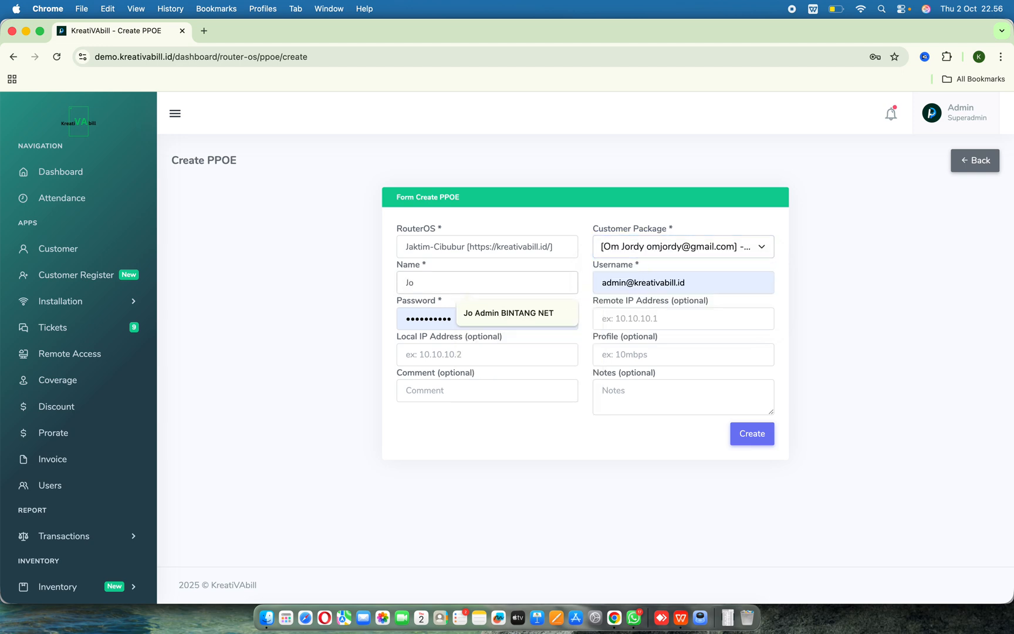
pyautogui.write('rdy')
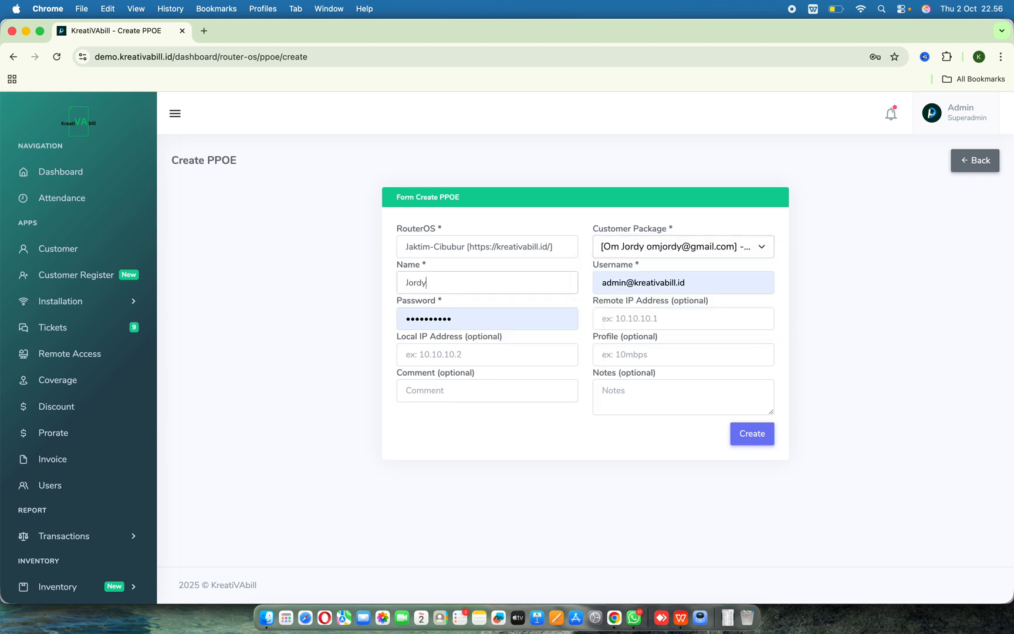
pyautogui.click(655, 281)
pyautogui.press('super+a')
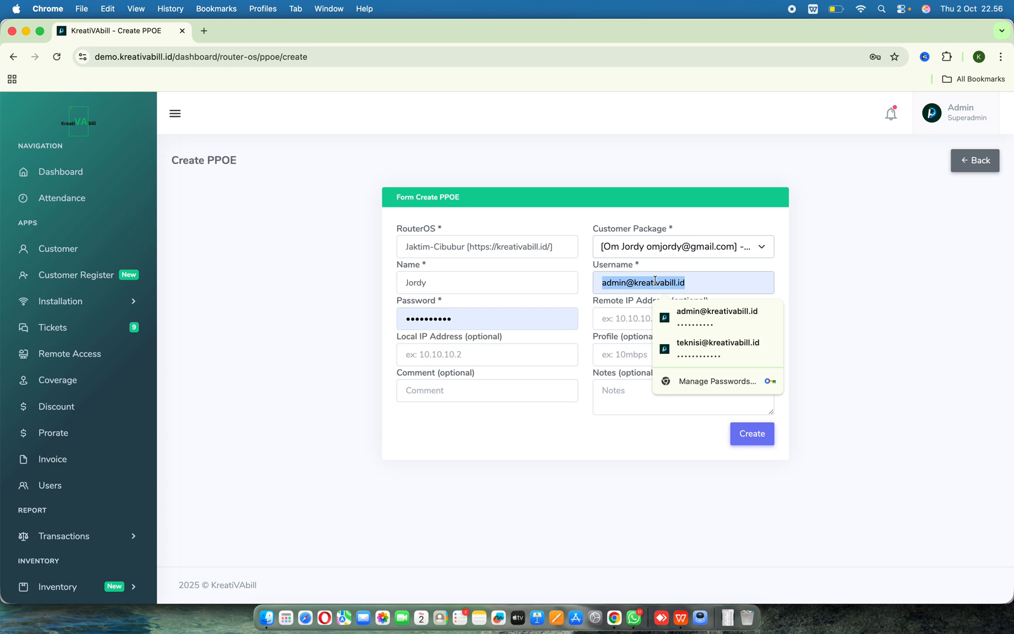
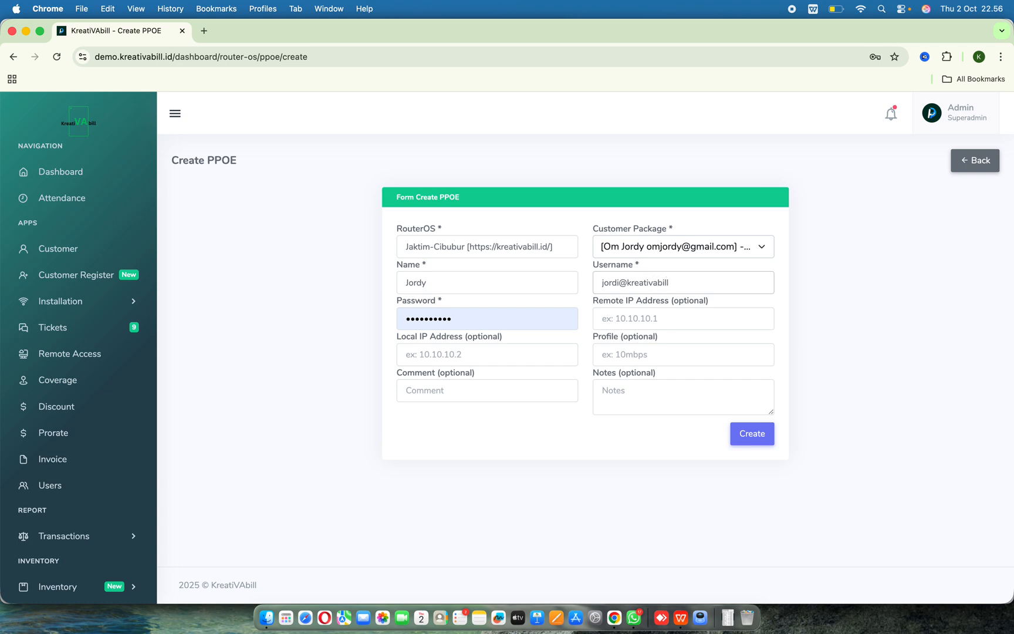
# - Replace the account password with a new six-character password
pyautogui.press('super+a')
pyautogui.click(489, 320)
pyautogui.press('super+a')
pyautogui.write('••••••')
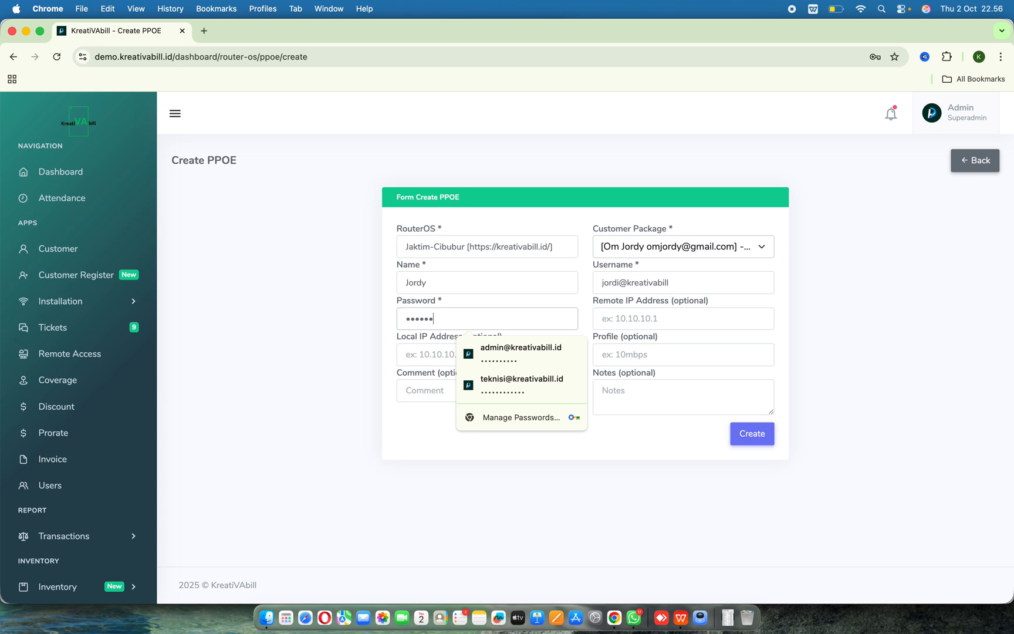
pyautogui.click(634, 325)
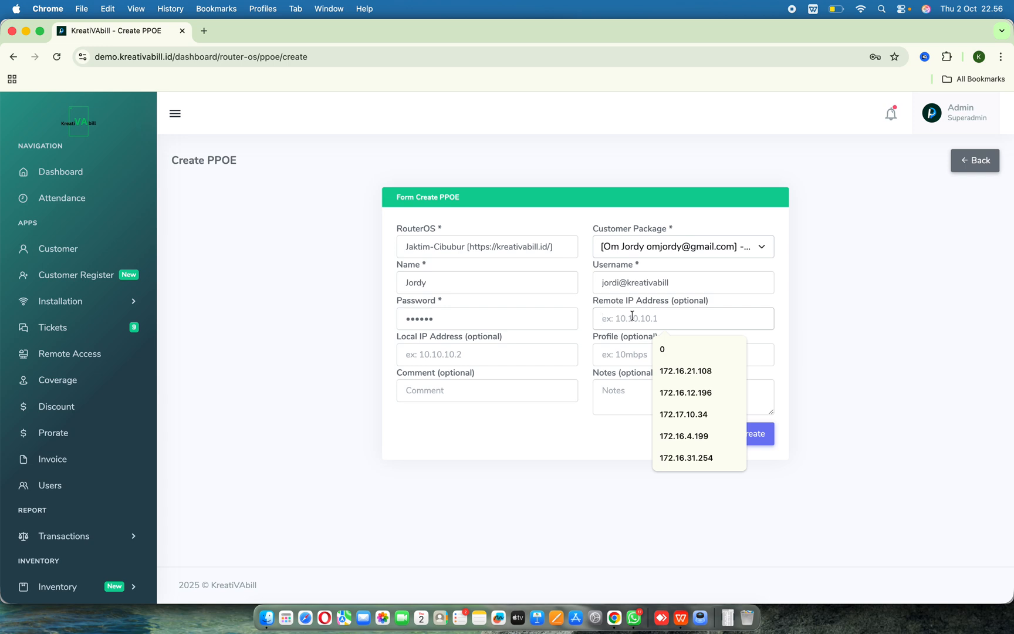
pyautogui.press('Tab')
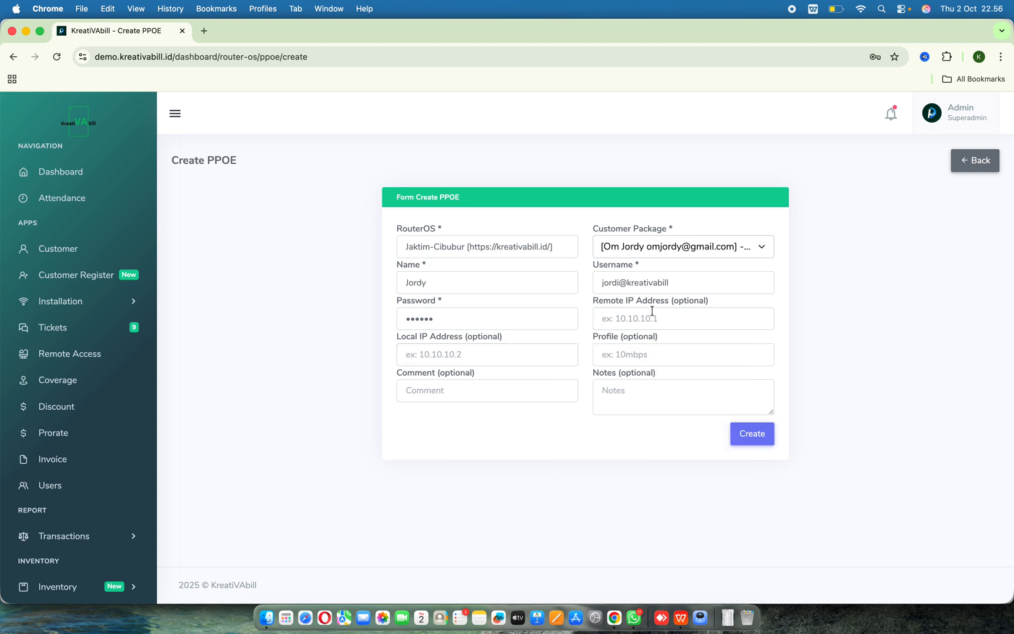
pyautogui.click(654, 311)
pyautogui.click(598, 353)
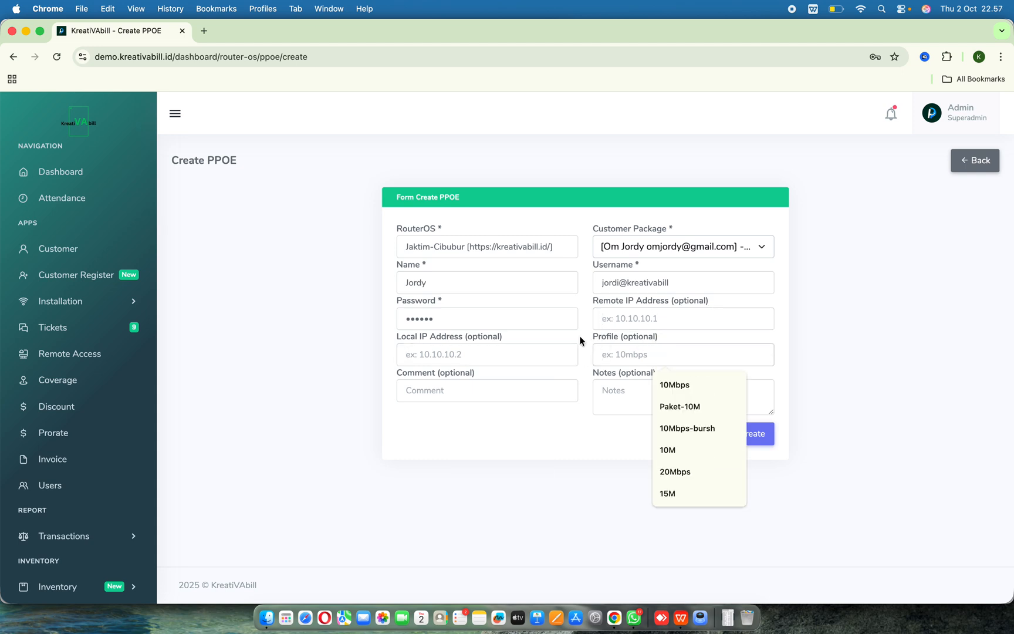
pyautogui.click(583, 342)
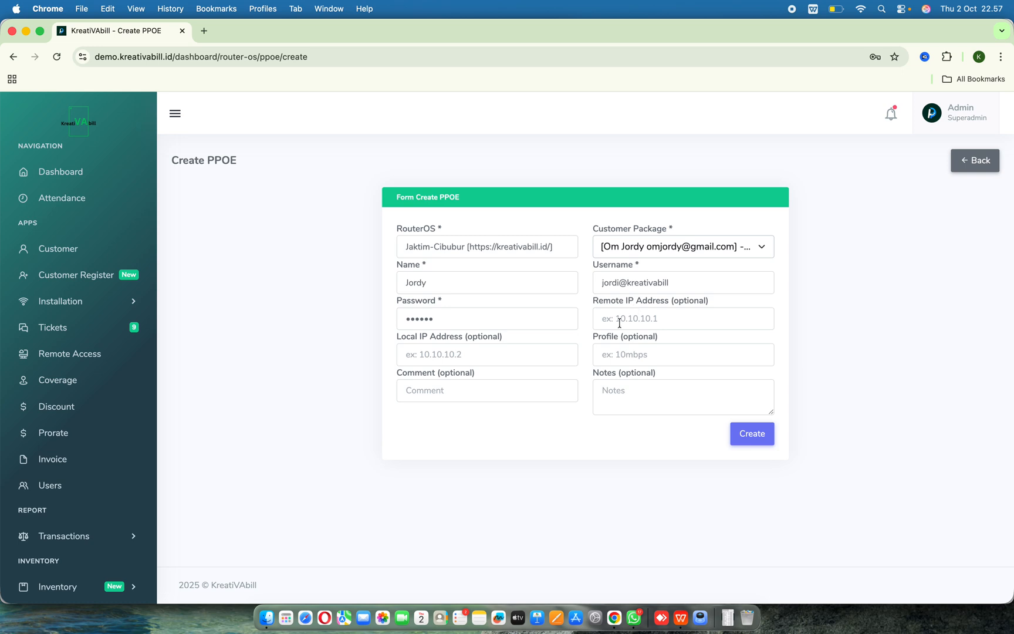
pyautogui.doubleClick(601, 282)
# - Set the Profile to 10Mbps, create the PPPoE account, and dismiss the browser's password prompts without saving
pyautogui.click(617, 353)
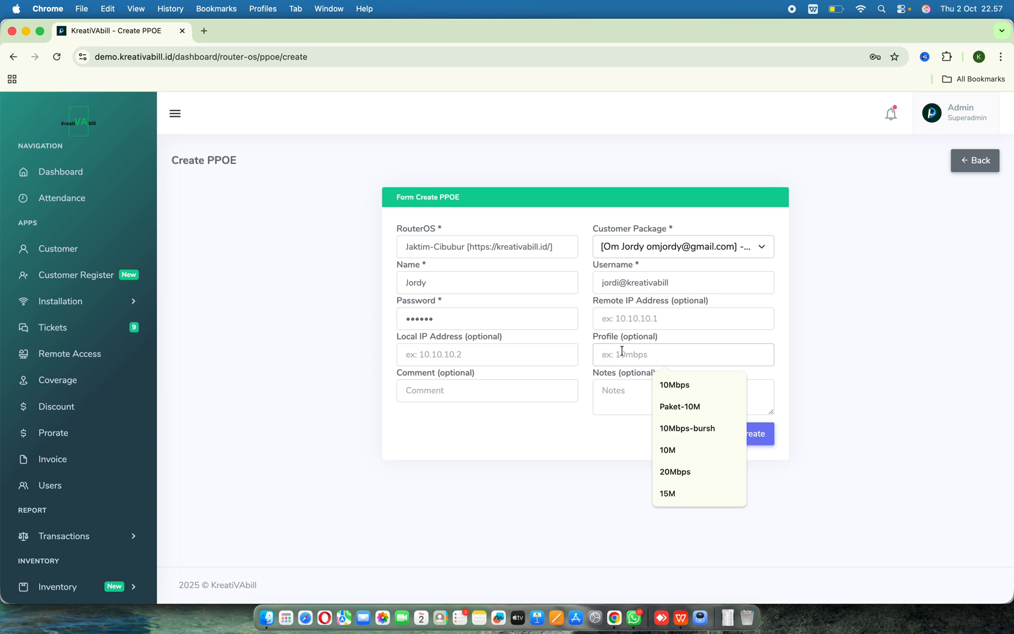
pyautogui.click(677, 385)
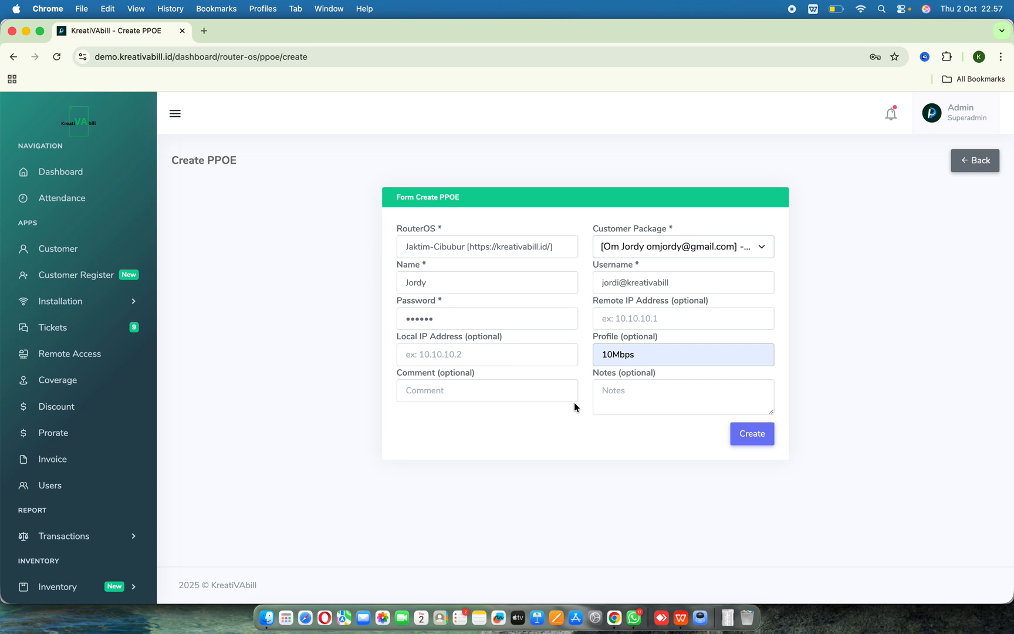
pyautogui.click(614, 406)
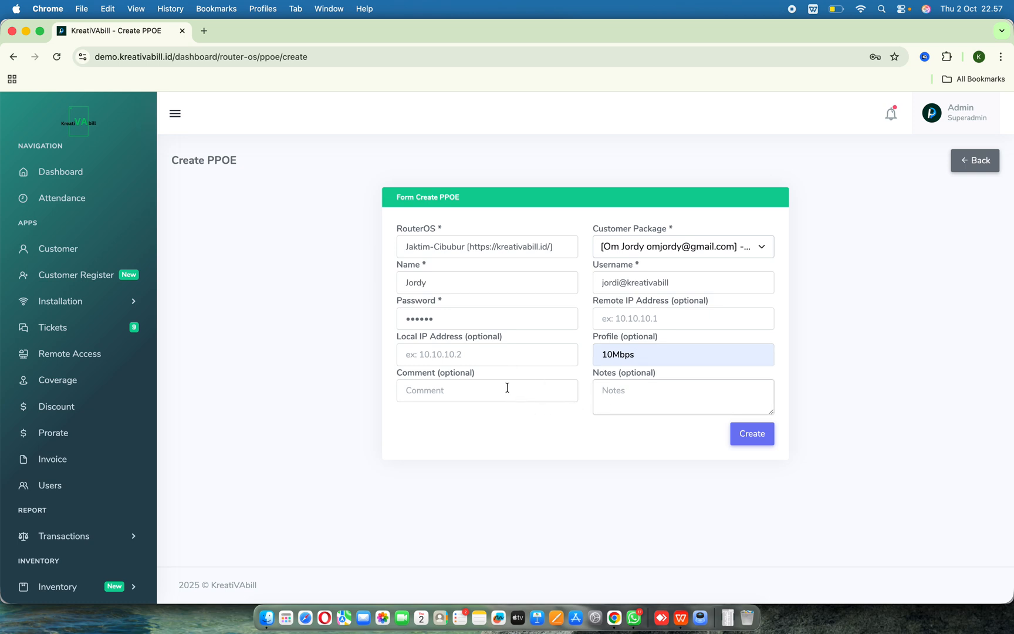
pyautogui.click(676, 382)
pyautogui.click(658, 425)
pyautogui.click(754, 435)
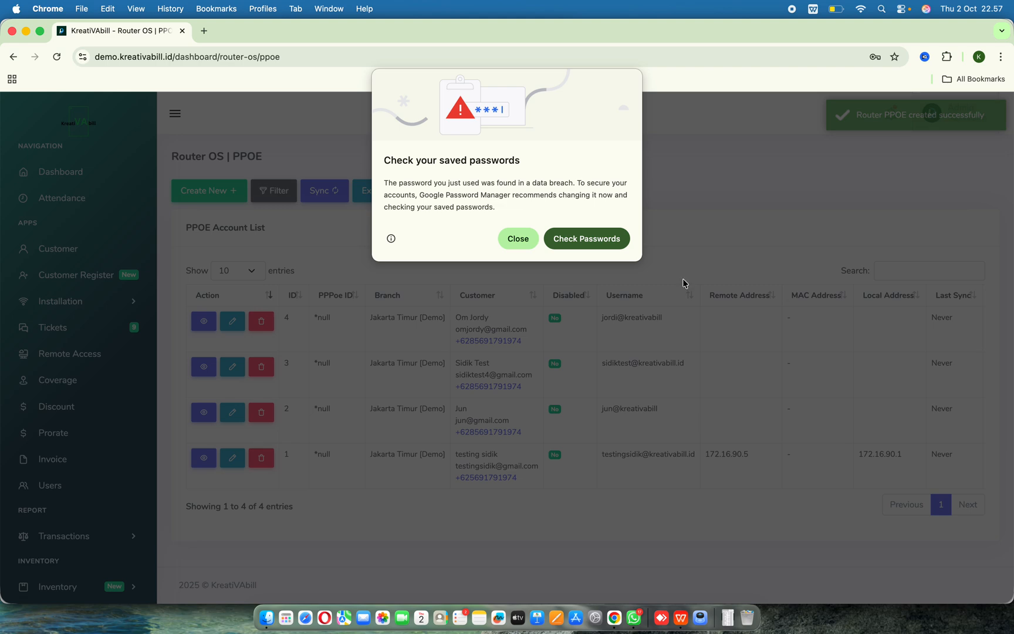
pyautogui.click(514, 236)
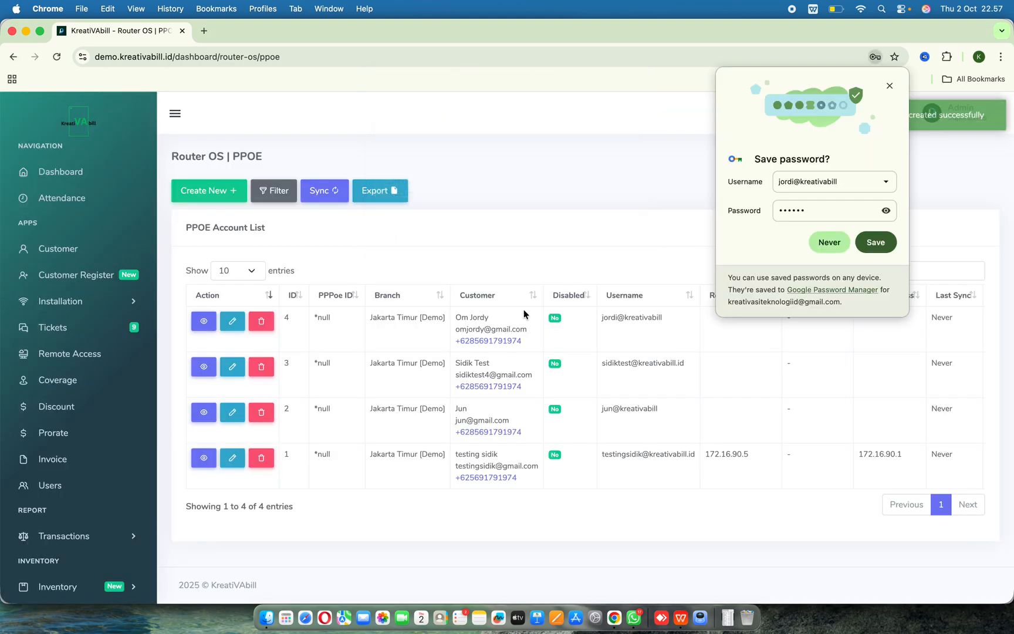
pyautogui.click(829, 241)
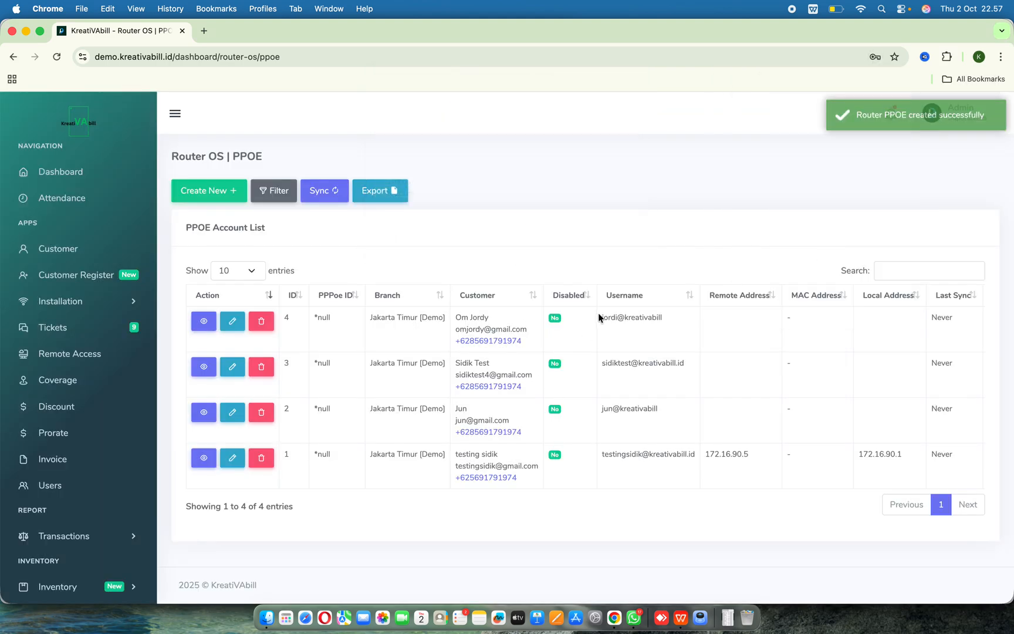
# - Sync all PPOE accounts with the MikroTik server
pyautogui.moveTo(599, 320); pyautogui.dragTo(662, 330)
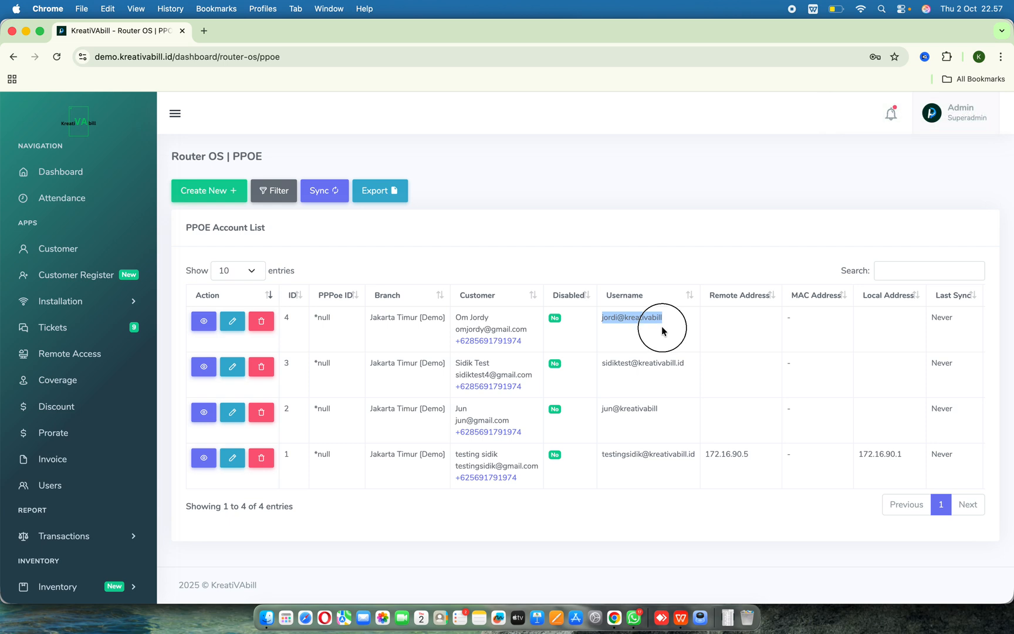
pyautogui.click(639, 327)
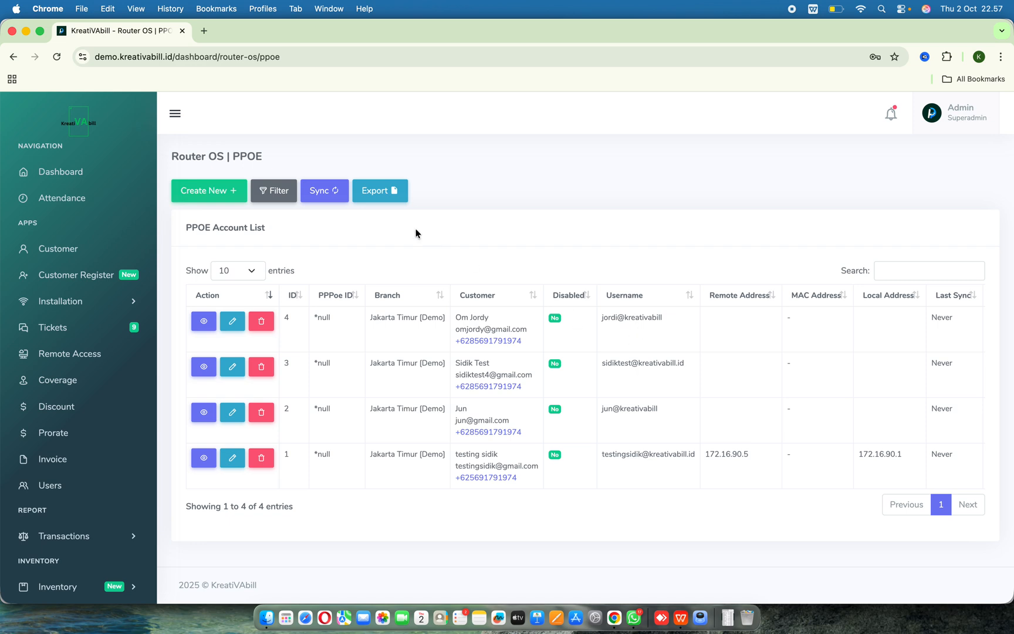
pyautogui.click(330, 198)
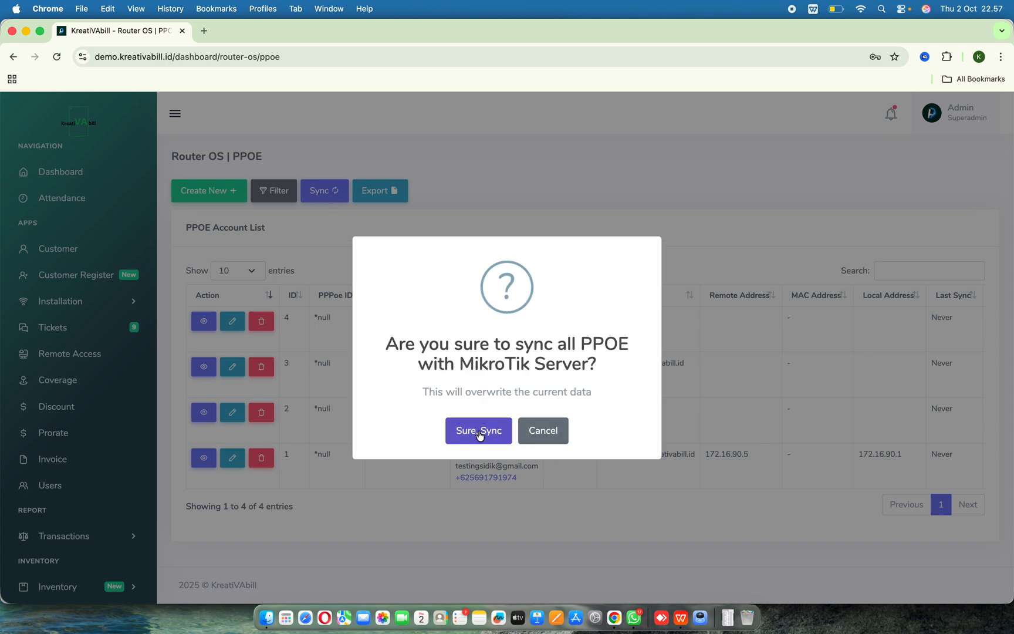
pyautogui.click(478, 430)
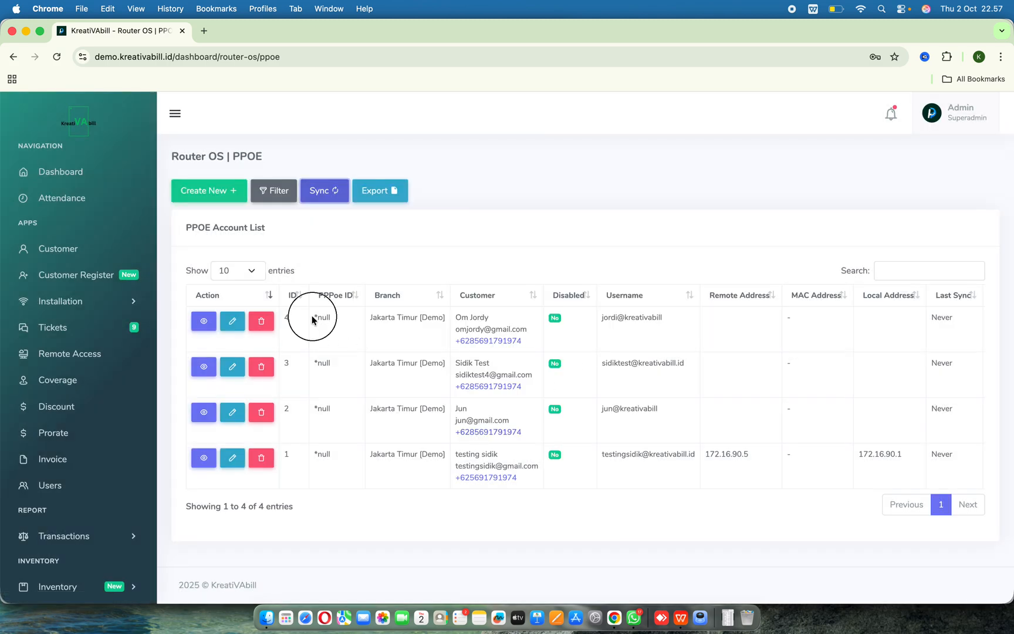
pyautogui.moveTo(311, 315); pyautogui.dragTo(333, 328)
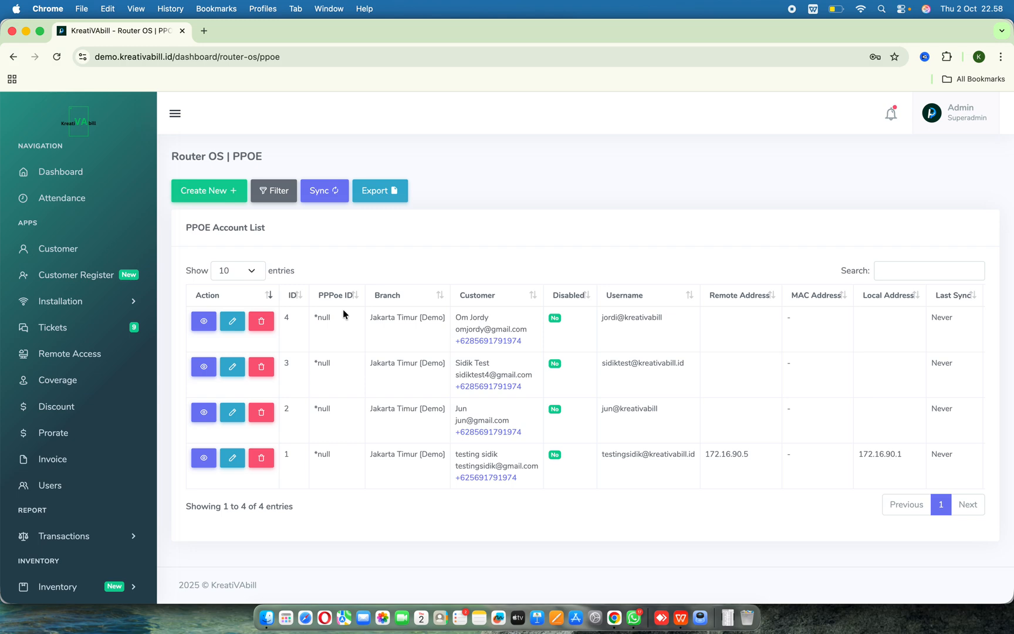
# - Examine the Router Branch and Status filter options and the account table's columns without applying a filter
pyautogui.click(274, 194)
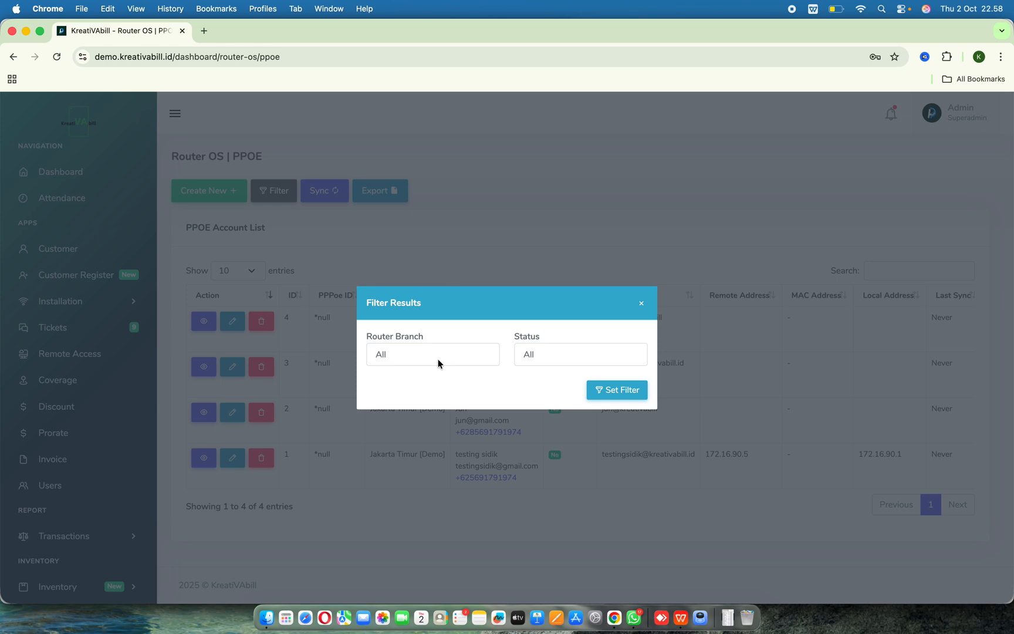
pyautogui.click(437, 363)
pyautogui.click(507, 325)
pyautogui.click(536, 356)
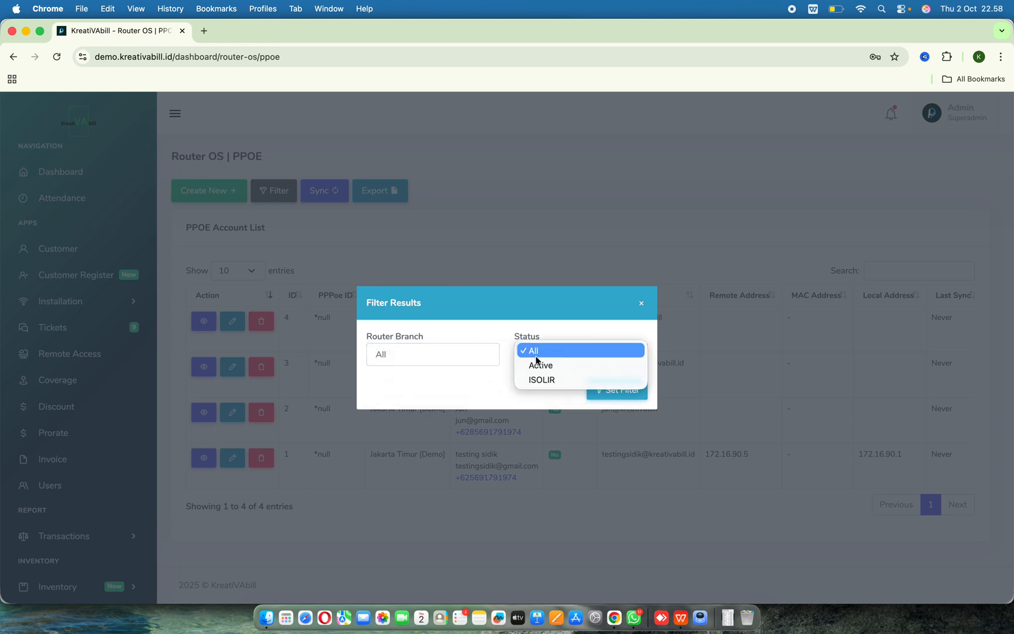
pyautogui.click(514, 325)
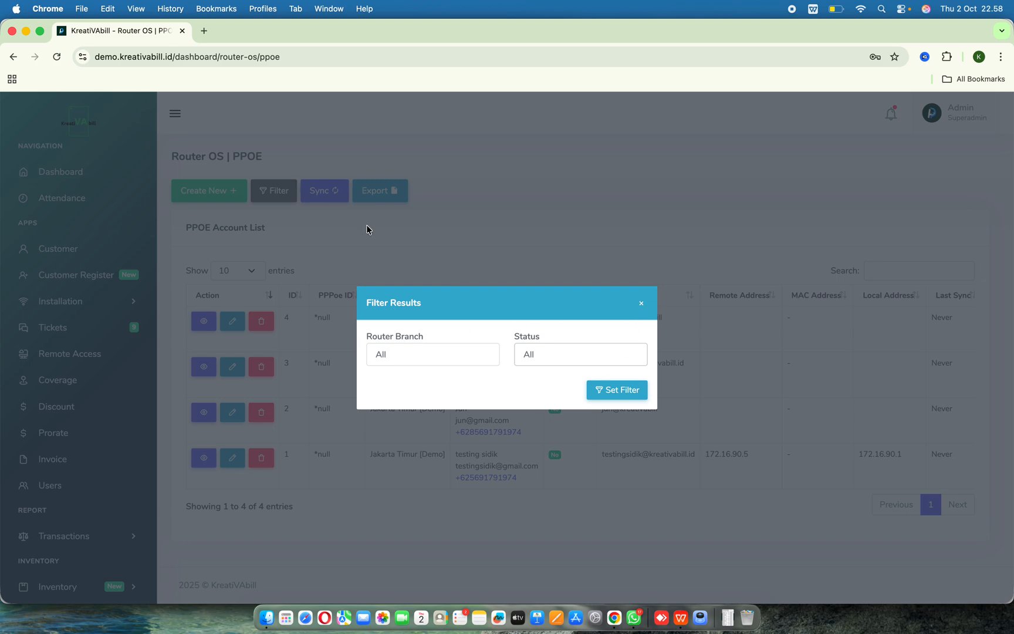
pyautogui.click(642, 304)
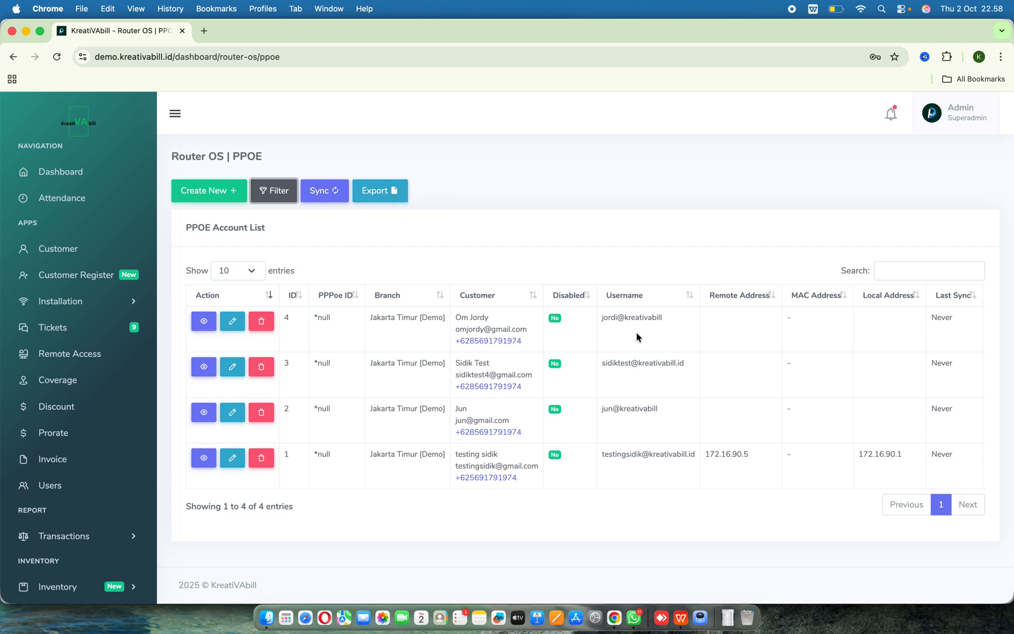
pyautogui.hscroll(3, 637, 332)
pyautogui.hscroll(-3, 636, 332)
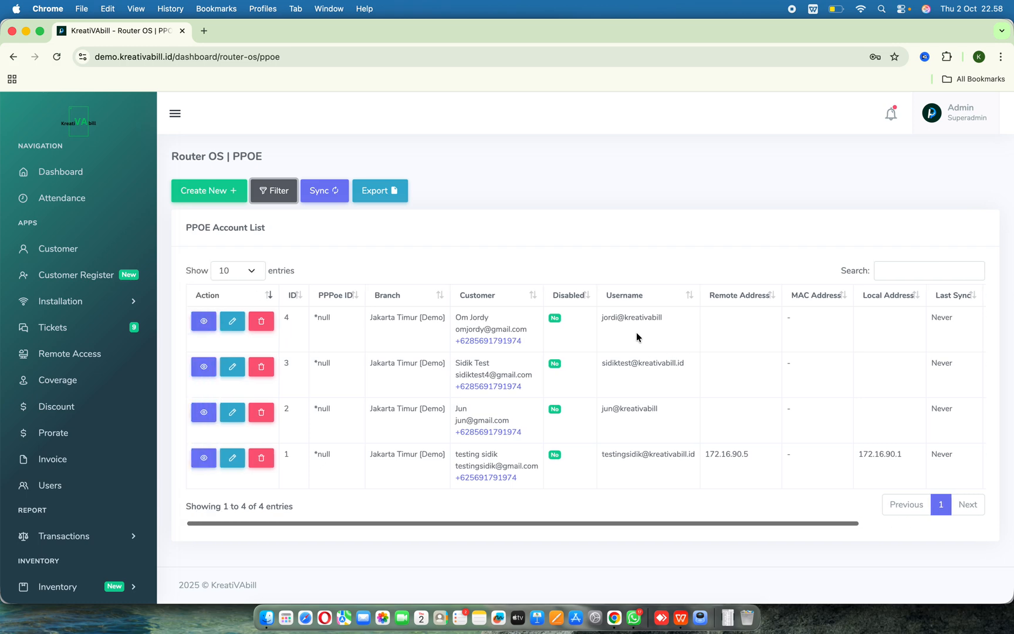
# - Go to the Installation History and search the installations for jordy
pyautogui.click(911, 270)
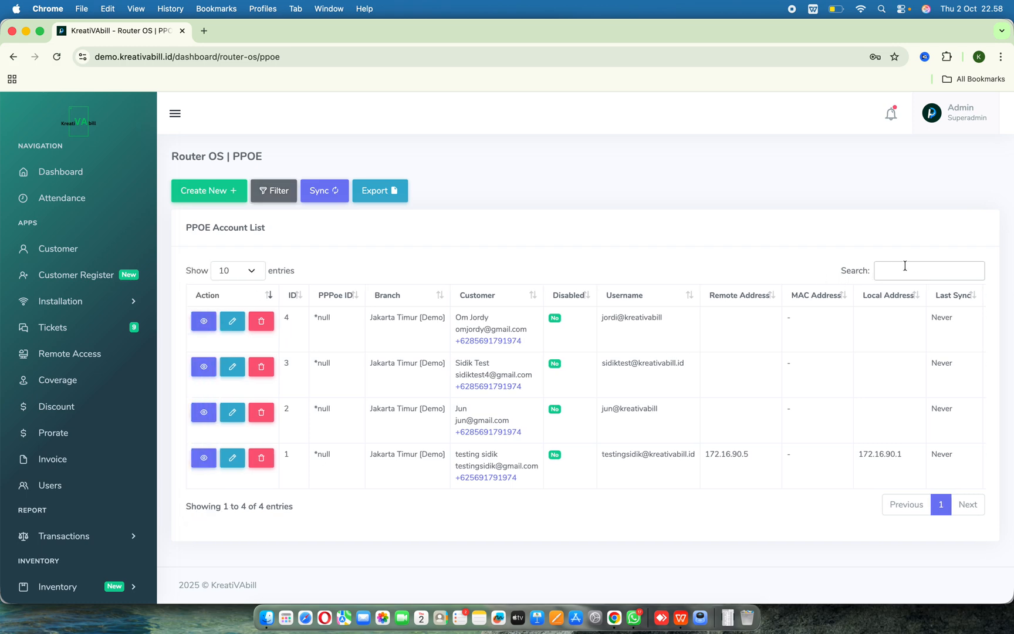
pyautogui.click(773, 262)
pyautogui.click(106, 301)
pyautogui.click(69, 372)
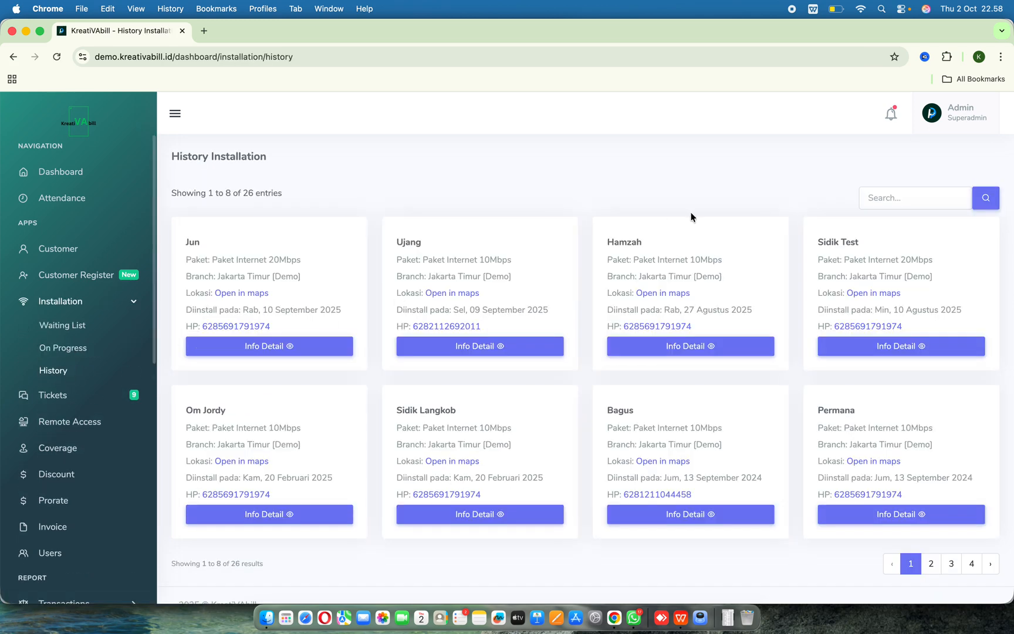
pyautogui.click(904, 196)
pyautogui.write('j')
pyautogui.click(919, 228)
pyautogui.click(987, 206)
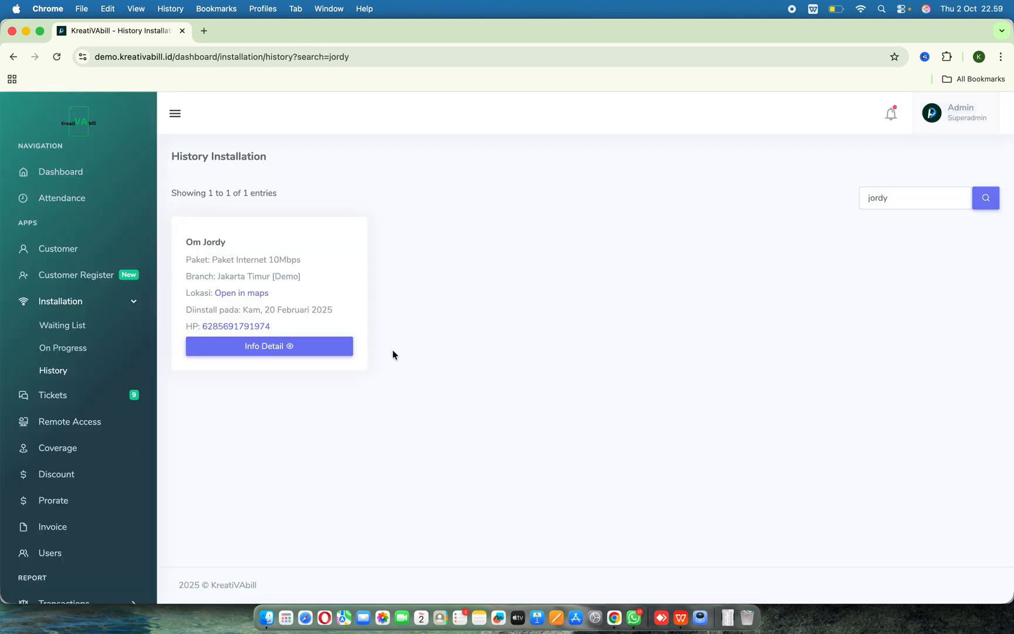
# - Open Om Jordy's installation details, review its PPOE Detail section, and return to the history list
pyautogui.click(298, 349)
pyautogui.scroll(-5, 376, 432)
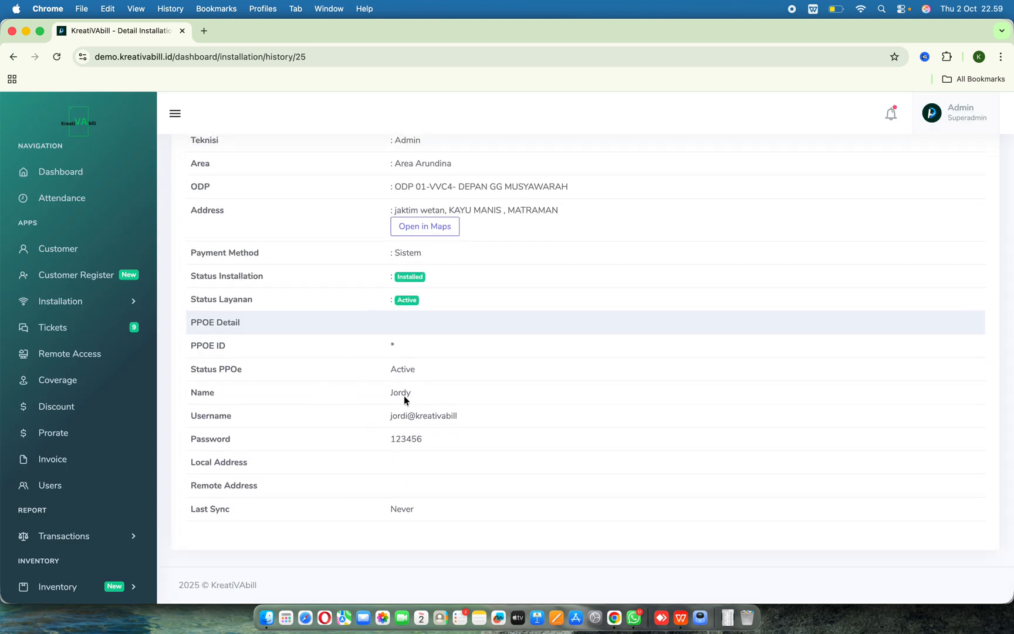
pyautogui.scroll(4, 395, 392)
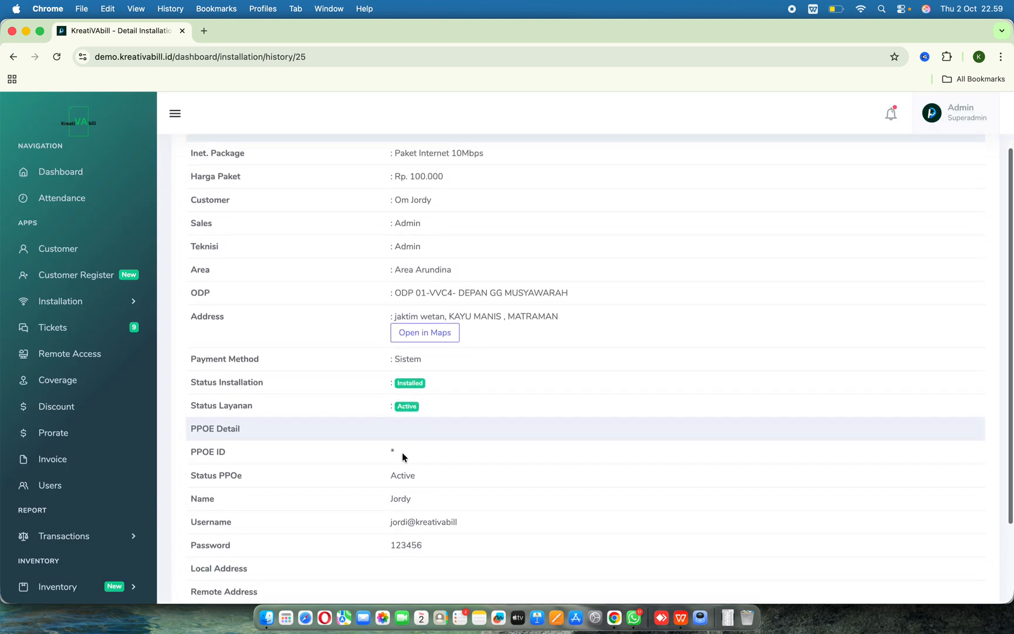
pyautogui.scroll(-3, 402, 452)
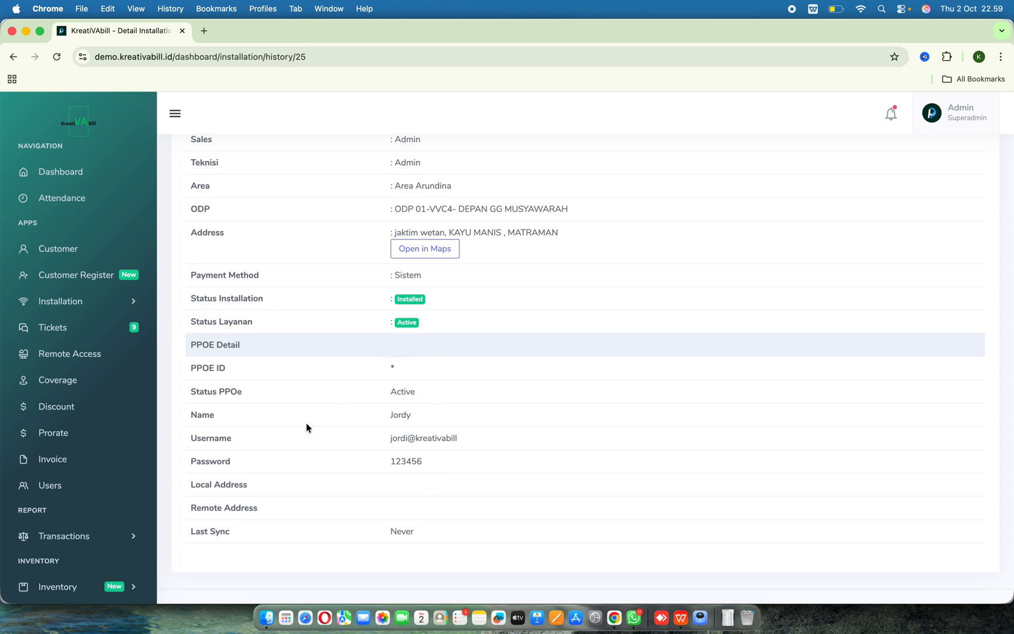
pyautogui.scroll(-1, 463, 435)
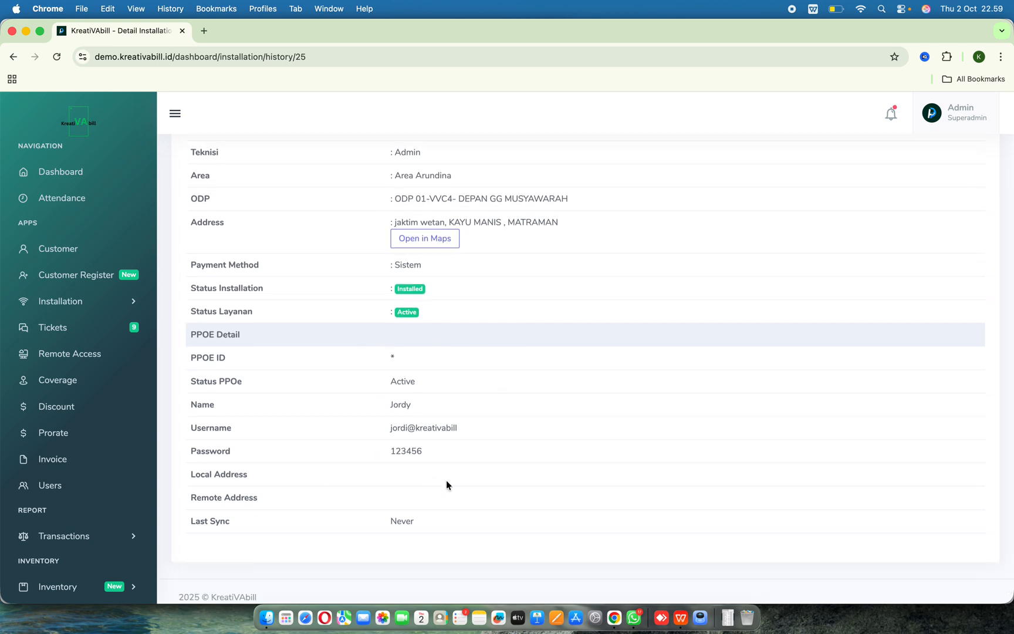
pyautogui.scroll(7, 448, 478)
pyautogui.click(974, 156)
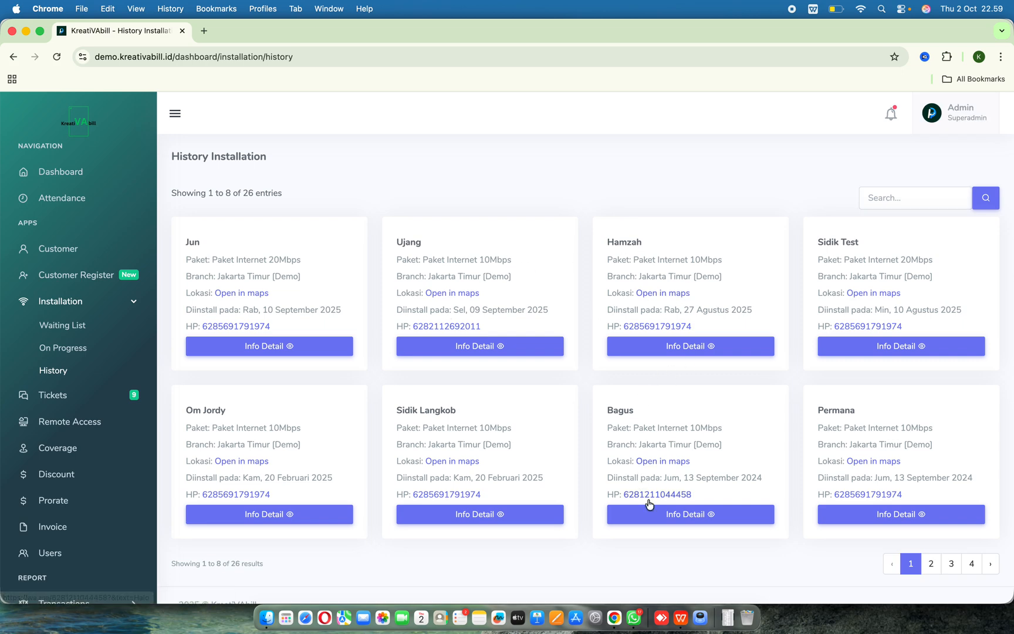
# - Open Bagus's installation details and try to create a PPPoE account from its PPOE Detail section
pyautogui.click(680, 517)
pyautogui.scroll(-5, 387, 482)
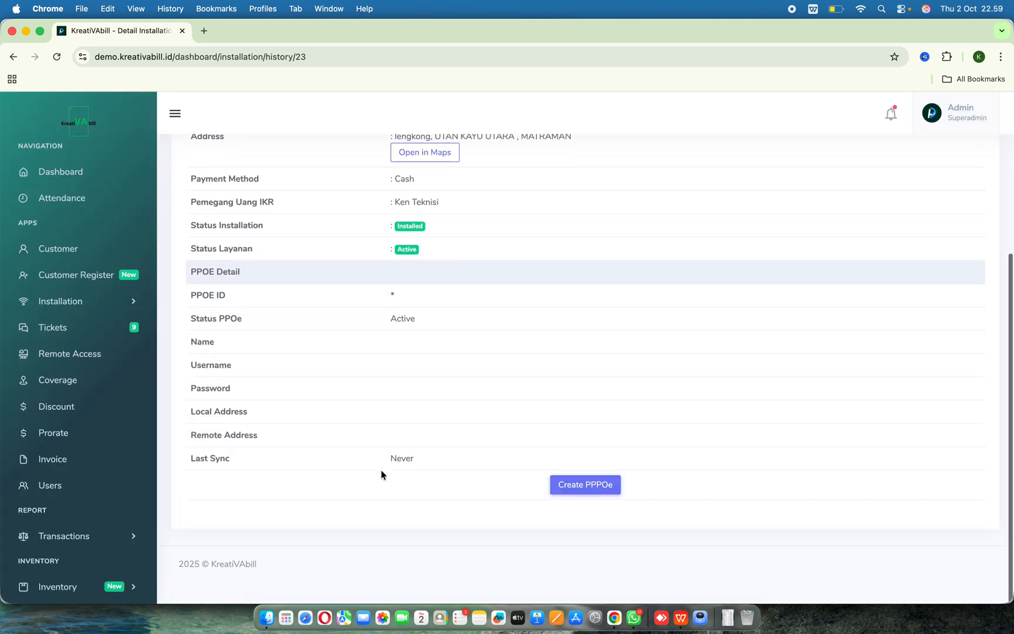
pyautogui.scroll(1, 402, 335)
pyautogui.scroll(-1, 403, 335)
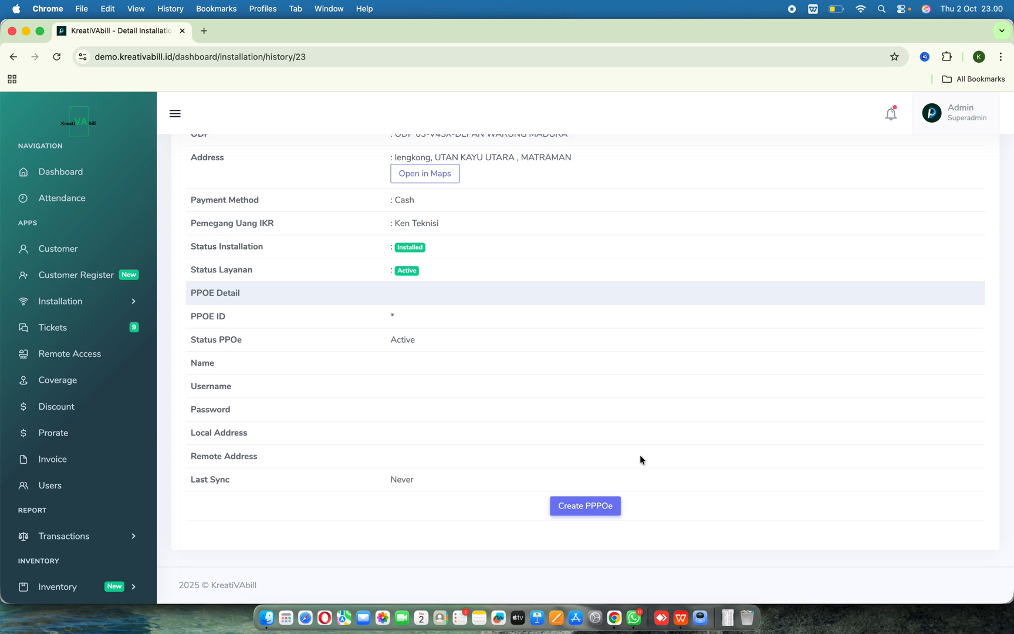
pyautogui.click(590, 507)
pyautogui.click(586, 512)
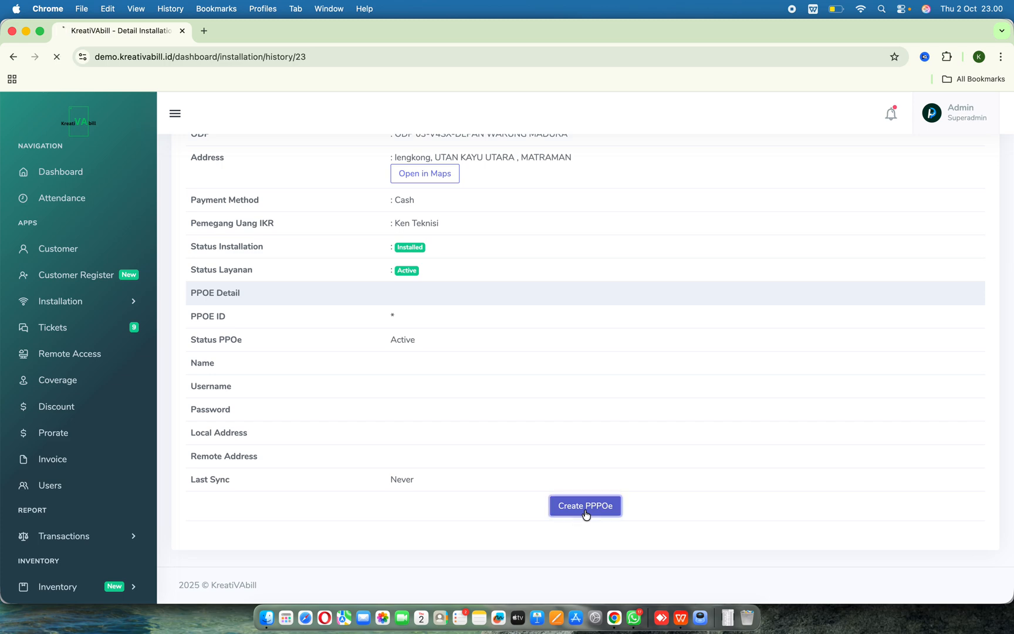
# - Navigate to the PPPOE page under MikroTik Integration
pyautogui.scroll(-5, 631, 443)
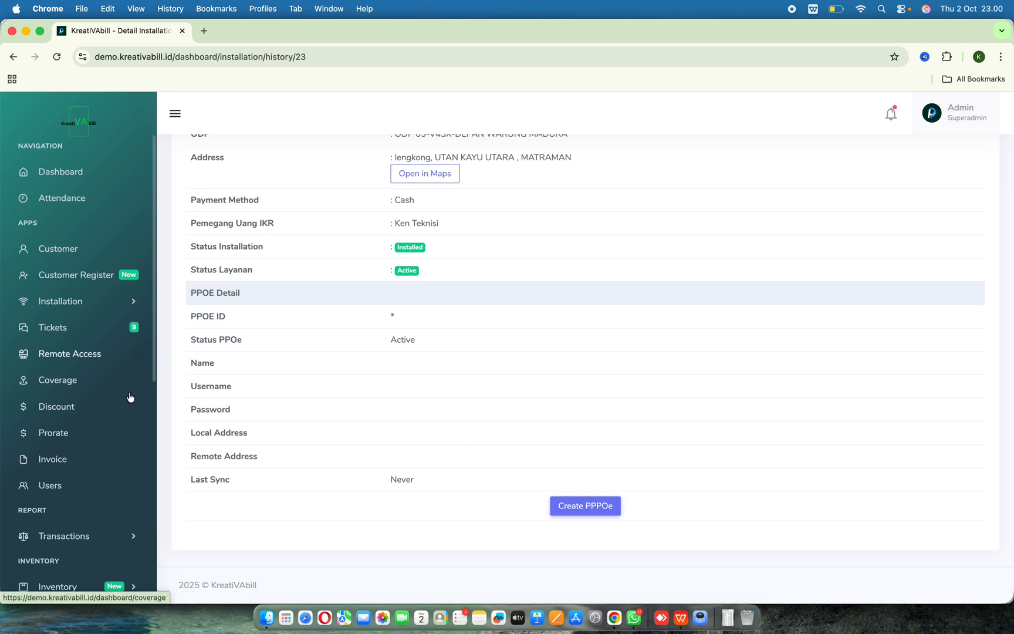
pyautogui.scroll(-2, 123, 421)
pyautogui.scroll(-1, 122, 420)
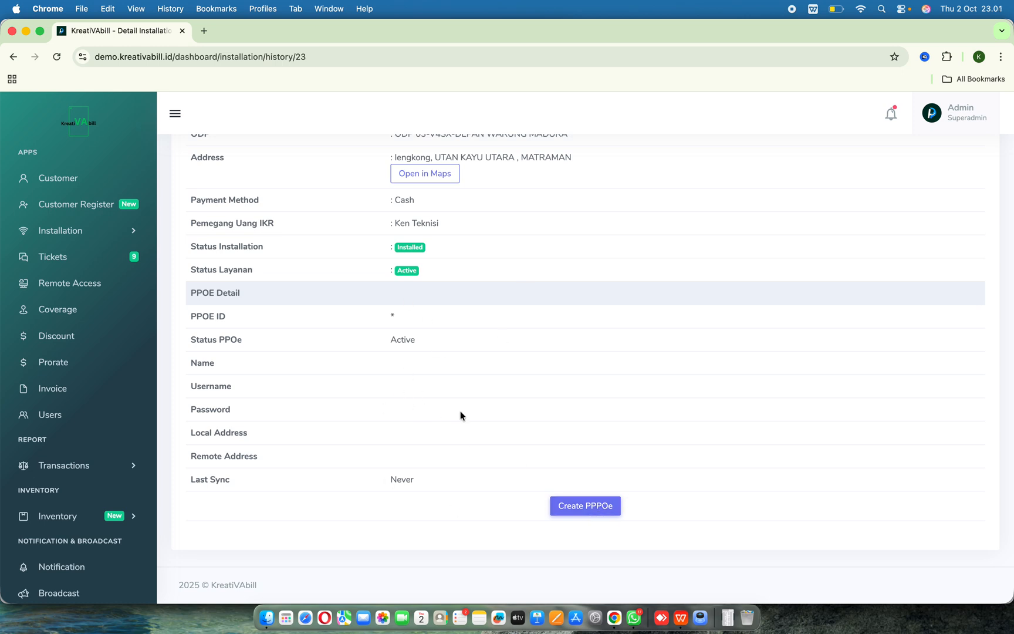
pyautogui.scroll(-6, 97, 440)
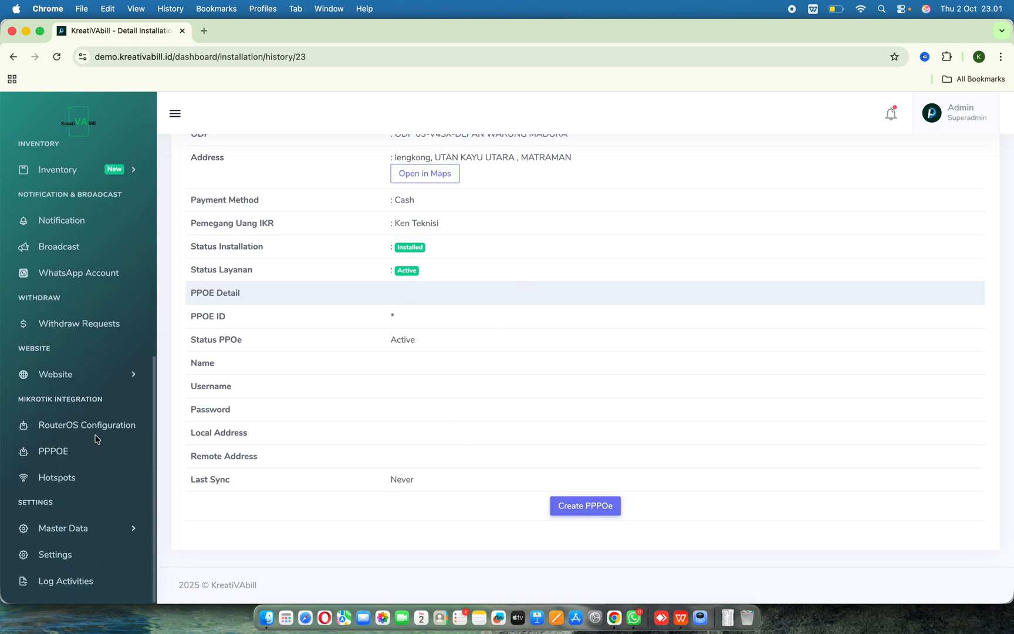